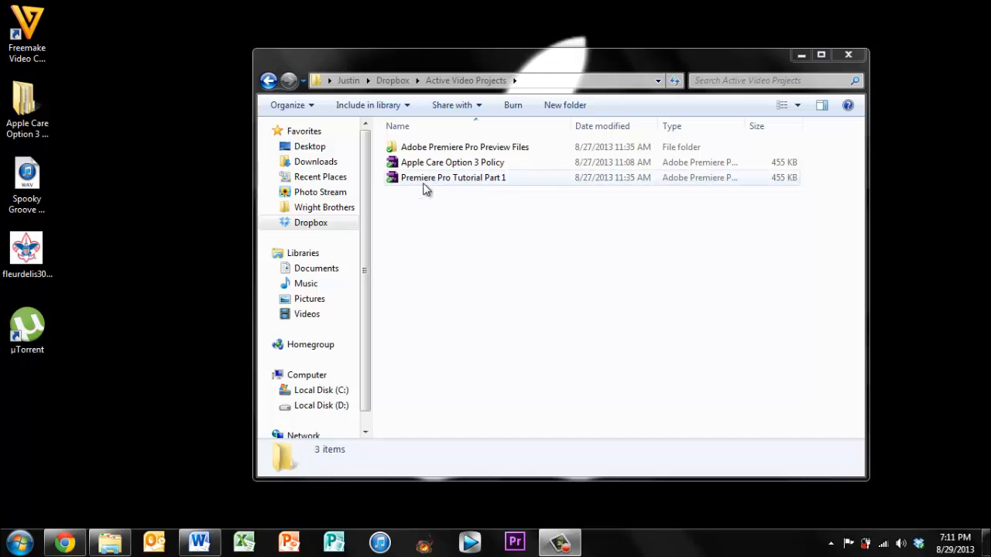
Open the Premiere Pro Tutorial Part 1 project from the Active Video Projects folder
{"action": "double_click", "coordinate": [496, 181]}
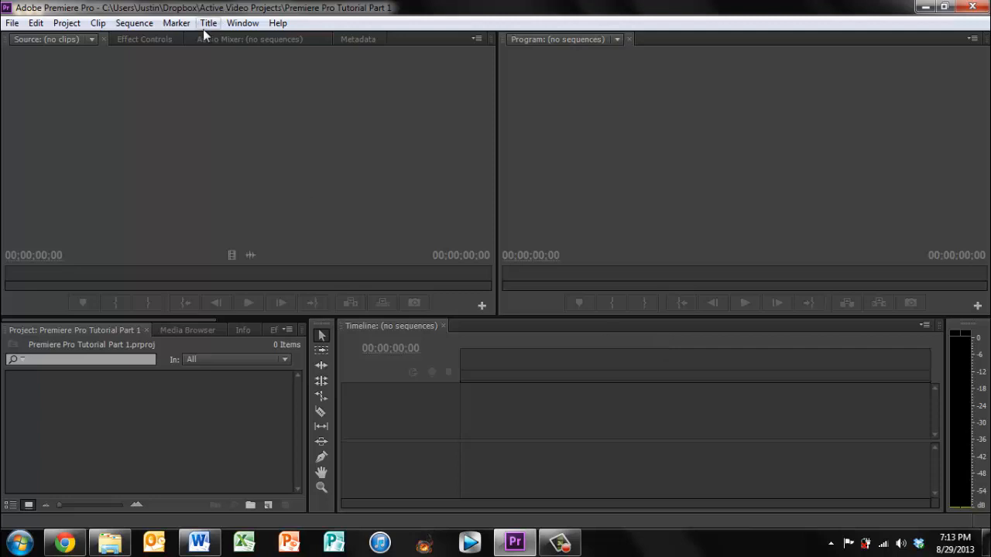
Switch to the custom personal workspace and display the project items in List View
{"action": "left_click", "coordinate": [245, 23]}
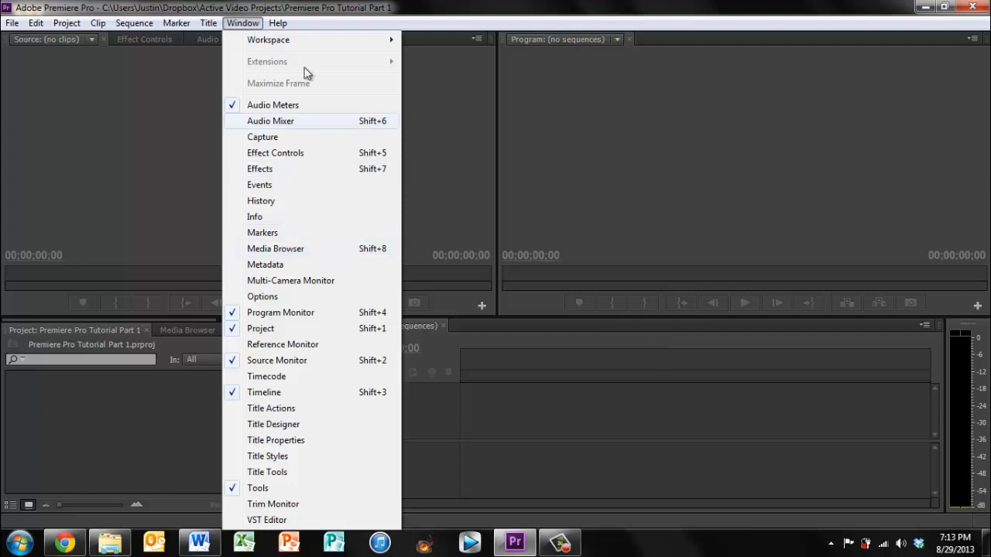
{"action": "mouse_move", "coordinate": [309, 41]}
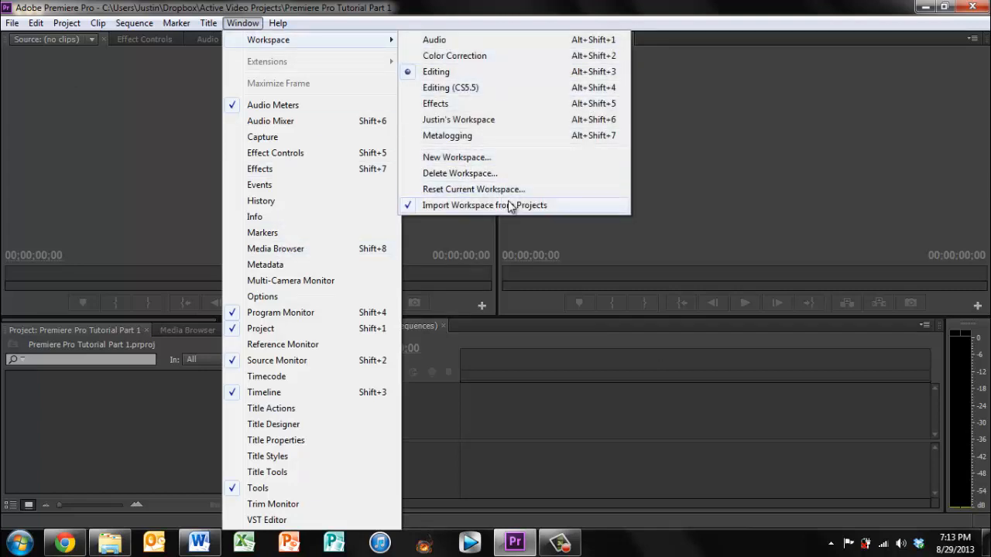
{"action": "left_click", "coordinate": [474, 121]}
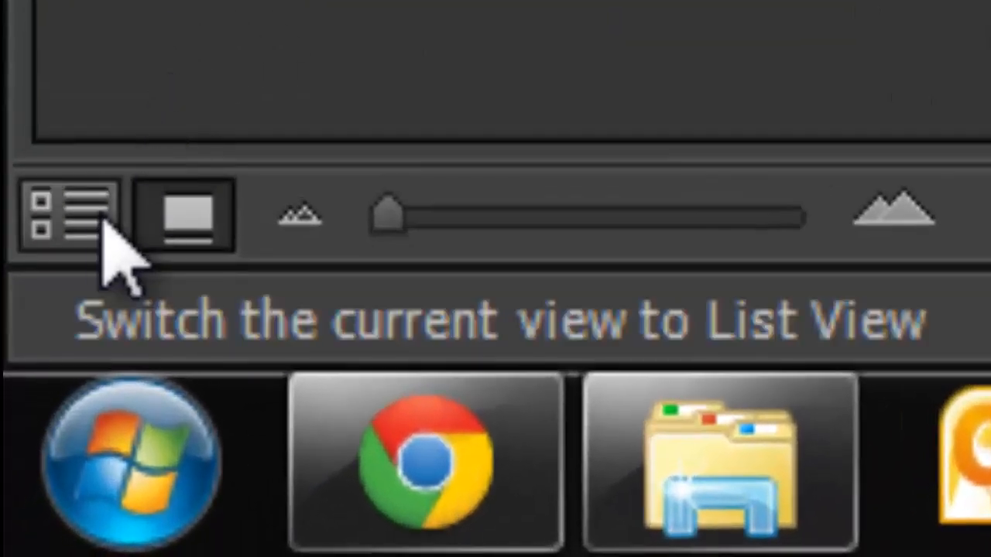
{"action": "left_click", "coordinate": [13, 506]}
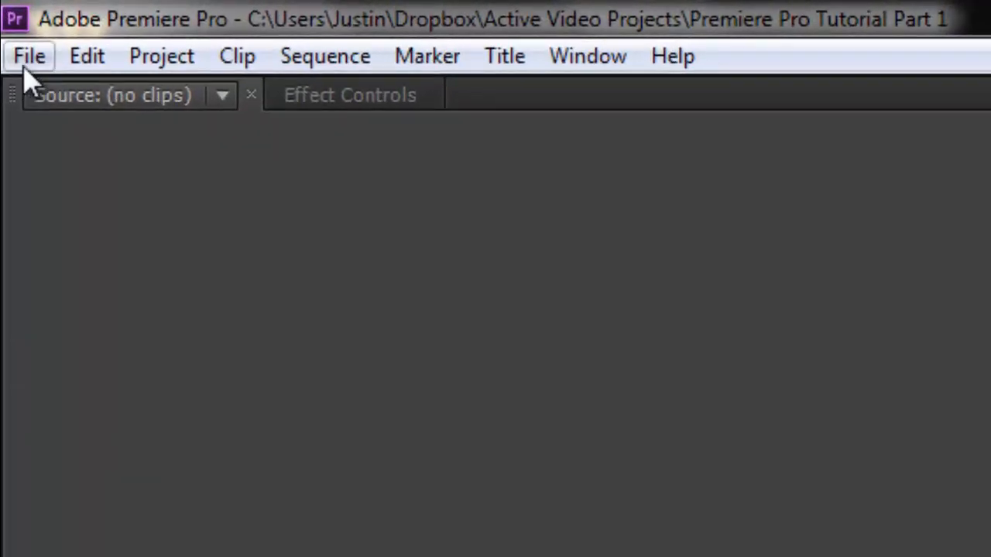
{"action": "left_click", "coordinate": [11, 22]}
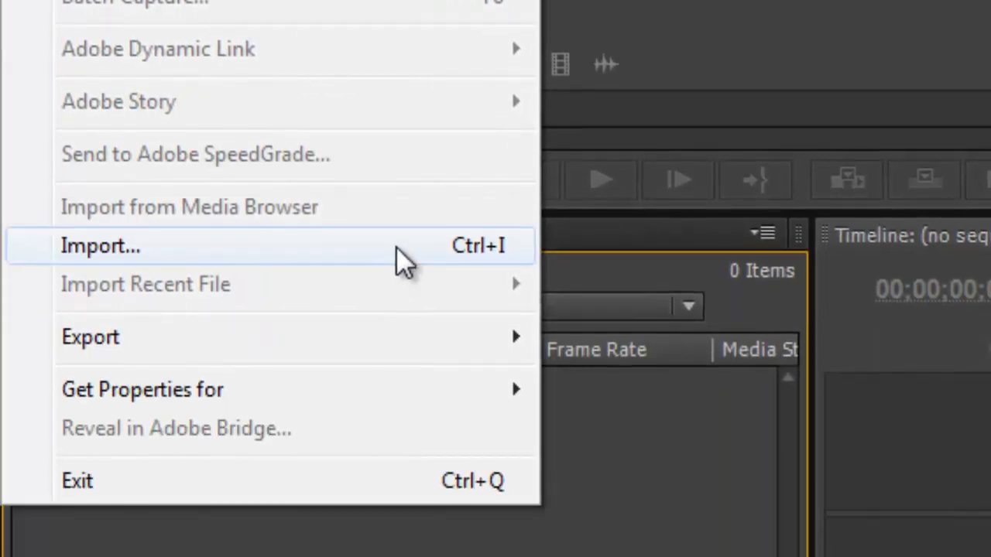
{"action": "left_click", "coordinate": [397, 247]}
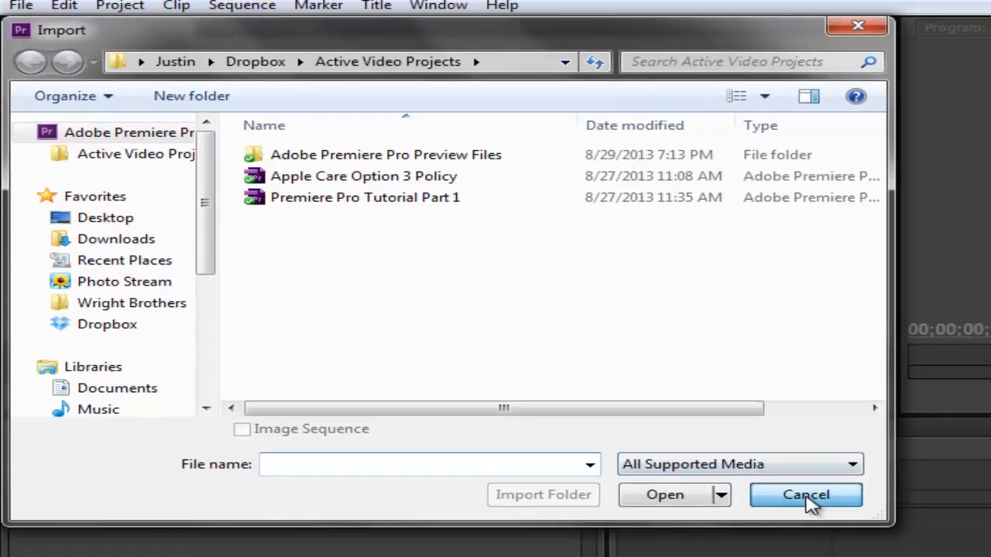
{"action": "left_click", "coordinate": [806, 495]}
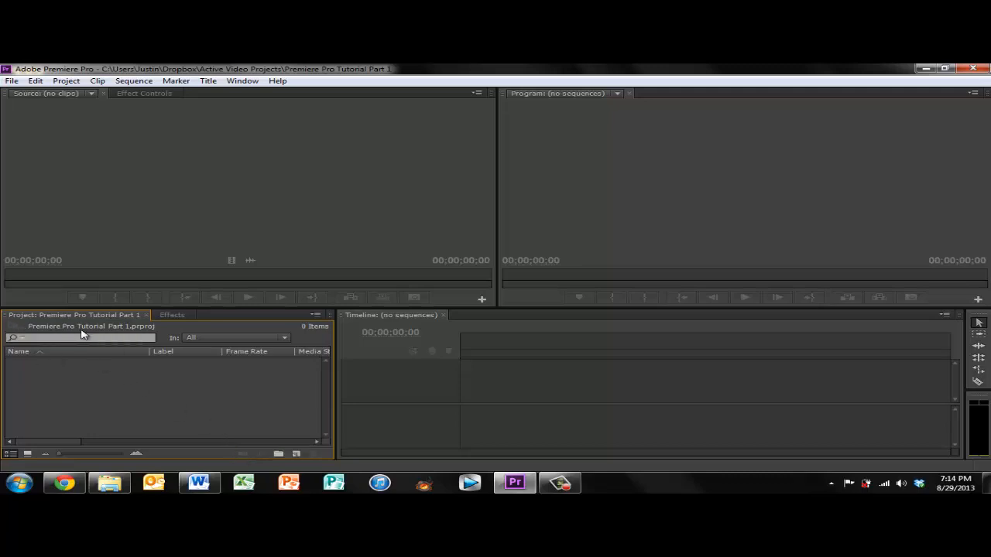
{"action": "left_click", "coordinate": [316, 316]}
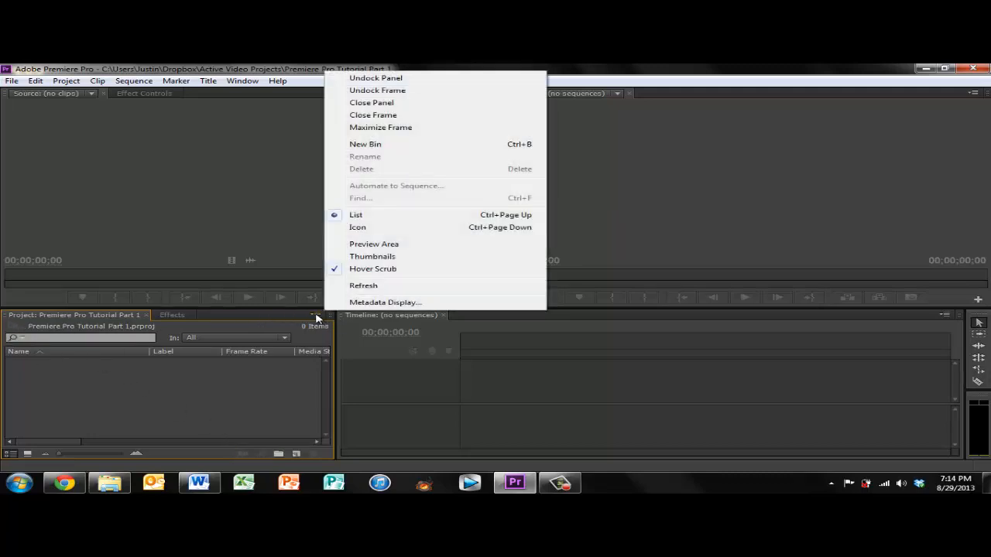
{"action": "left_click", "coordinate": [278, 377]}
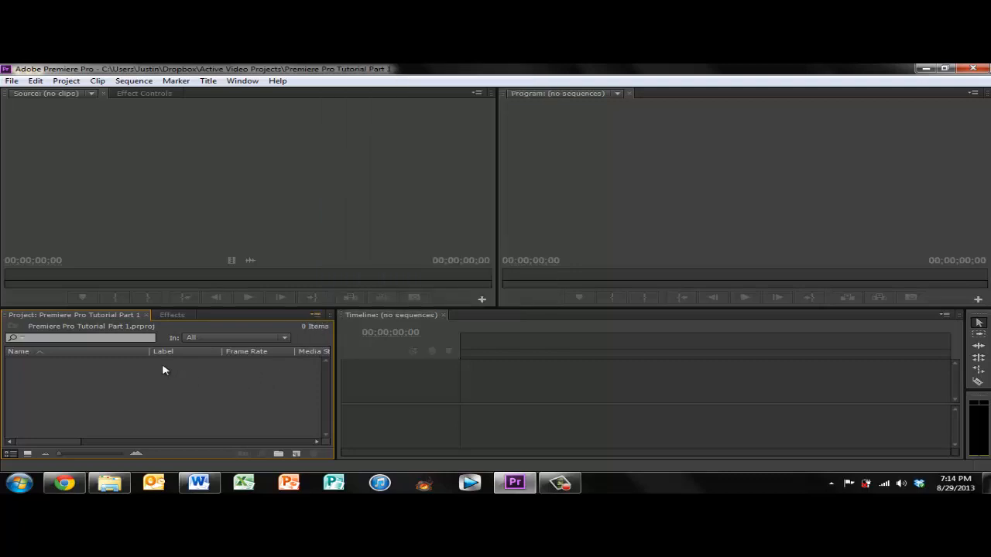
Import the whole Audio folder from the Apple Care Option 3 Policy folder on the Desktop into the project
{"action": "double_click", "coordinate": [106, 408]}
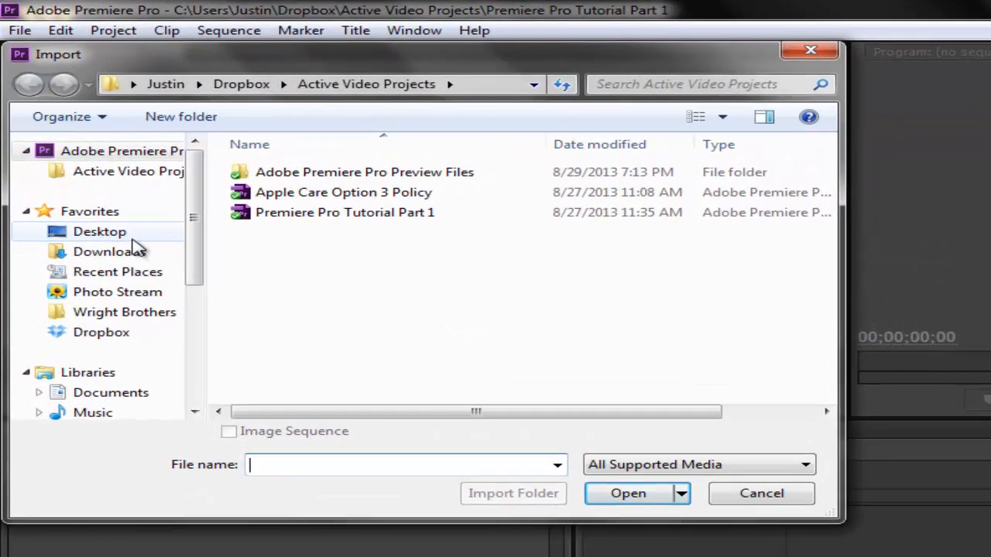
{"action": "left_click", "coordinate": [73, 201]}
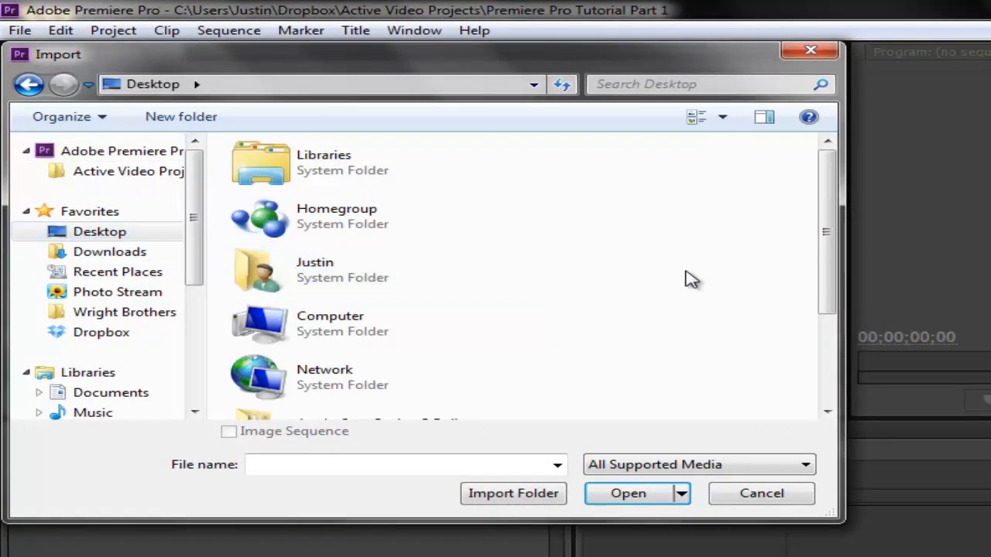
{"action": "scroll", "coordinate": [686, 279], "scroll_direction": "down", "scroll_amount": 3}
{"action": "double_click", "coordinate": [436, 295]}
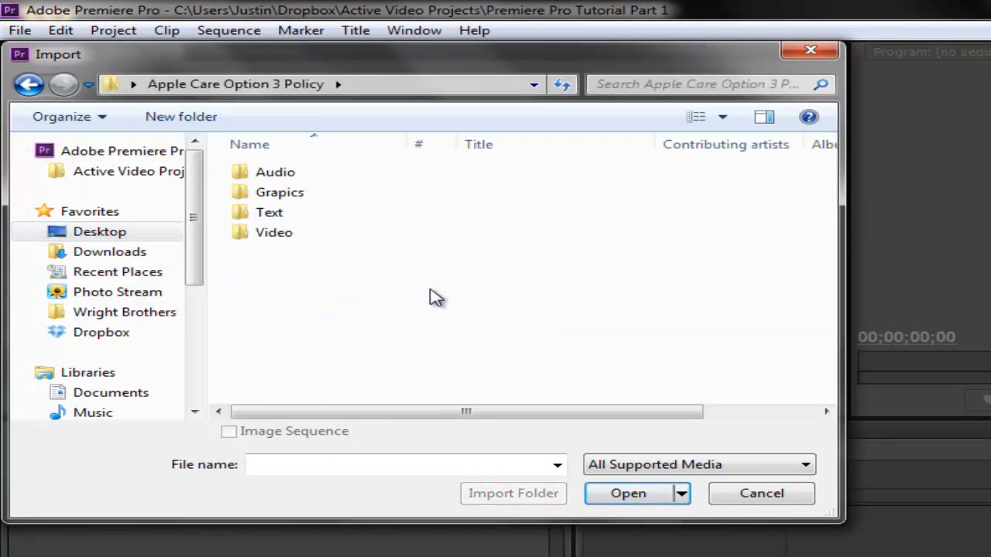
{"action": "left_click", "coordinate": [329, 174]}
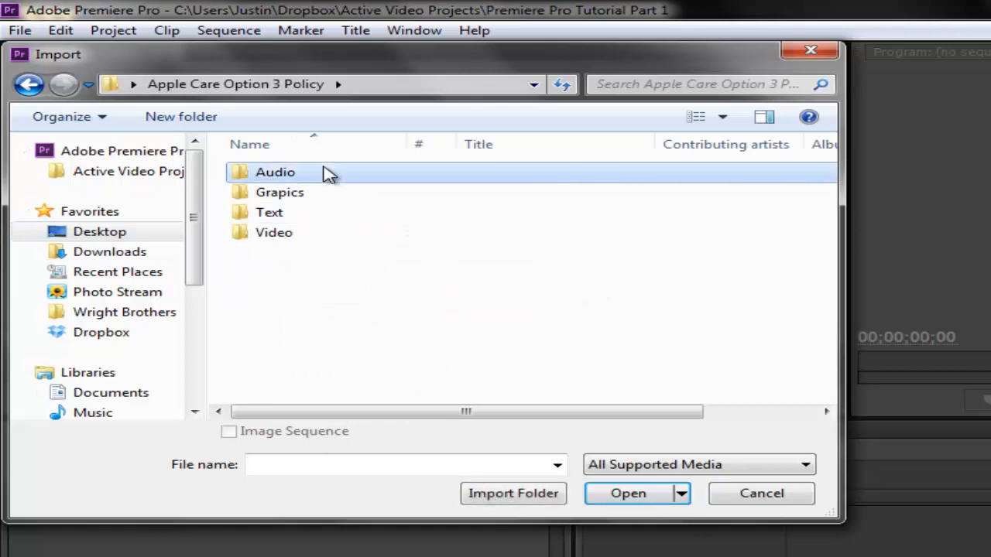
{"action": "left_click", "coordinate": [504, 499]}
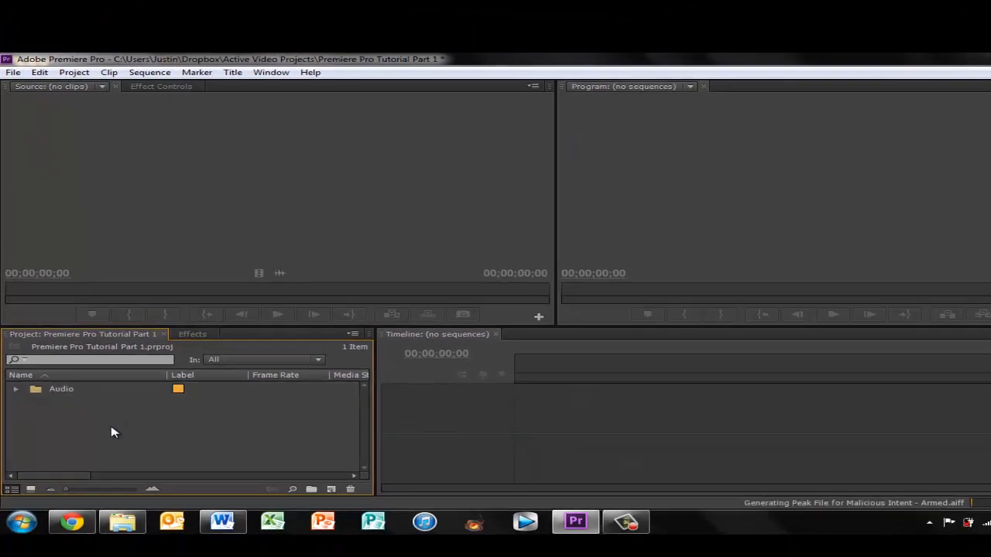
Import the whole Video folder from the Apple Care Option 3 Policy folder into the project
{"action": "double_click", "coordinate": [111, 428]}
{"action": "left_click", "coordinate": [159, 112]}
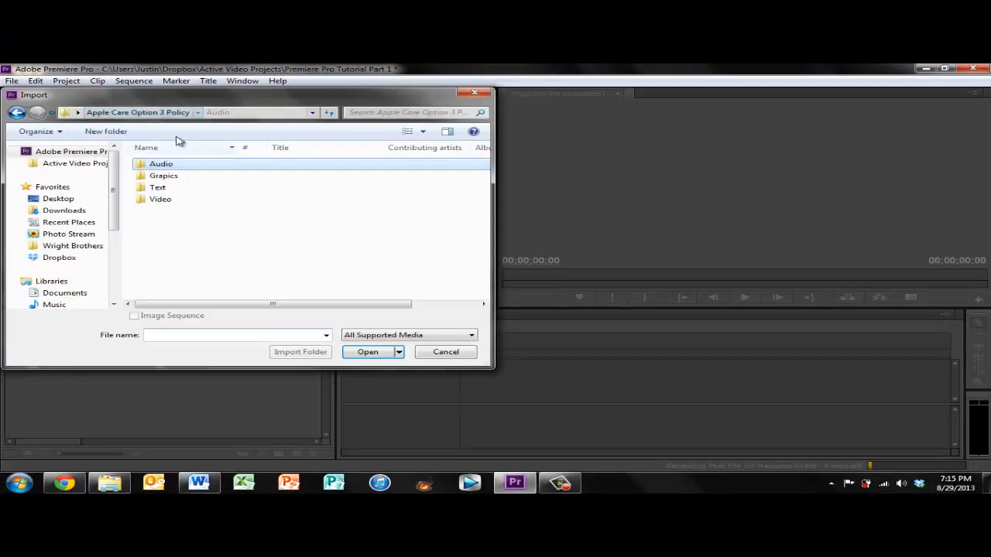
{"action": "left_click", "coordinate": [171, 177]}
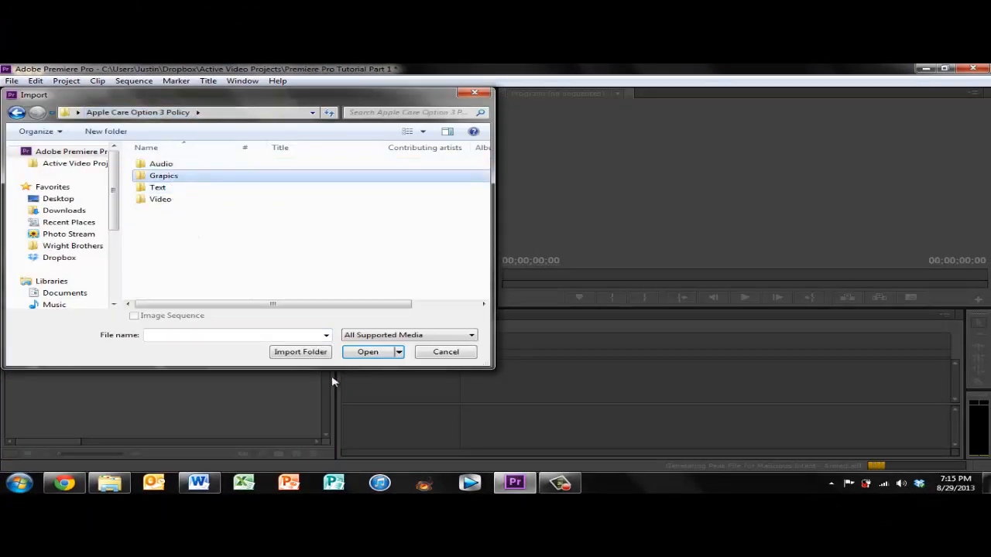
{"action": "left_click", "coordinate": [151, 200]}
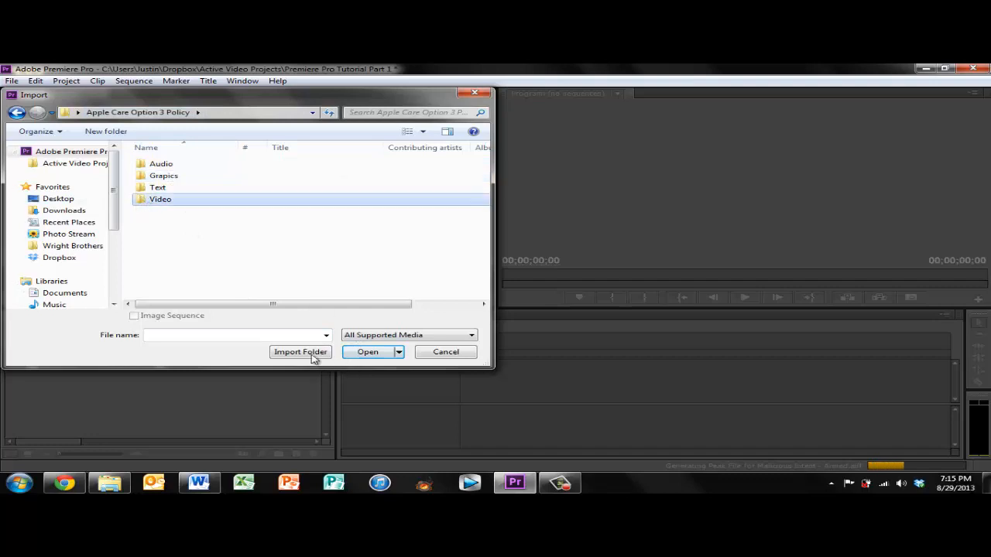
{"action": "left_click", "coordinate": [310, 354]}
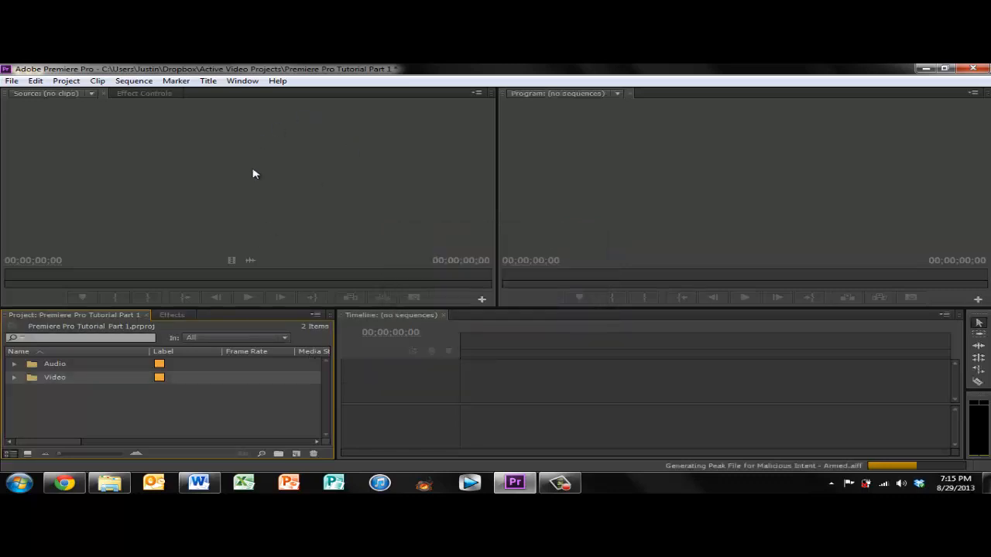
Expand the Audio and Video bins and review the clips, label colors and frame rates inside them
{"action": "left_click", "coordinate": [14, 364]}
{"action": "left_click", "coordinate": [14, 405]}
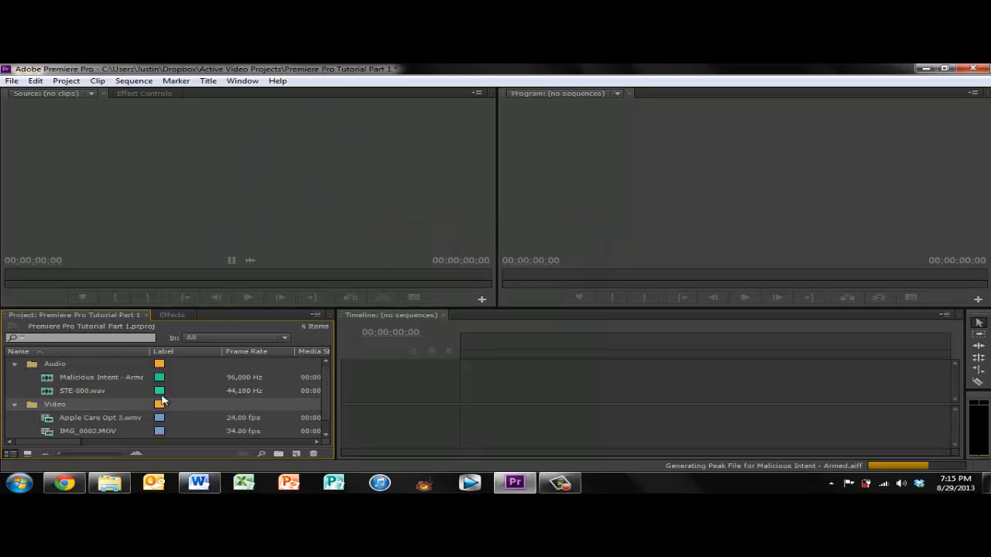
{"action": "scroll", "coordinate": [173, 422], "scroll_direction": "down", "scroll_amount": 1}
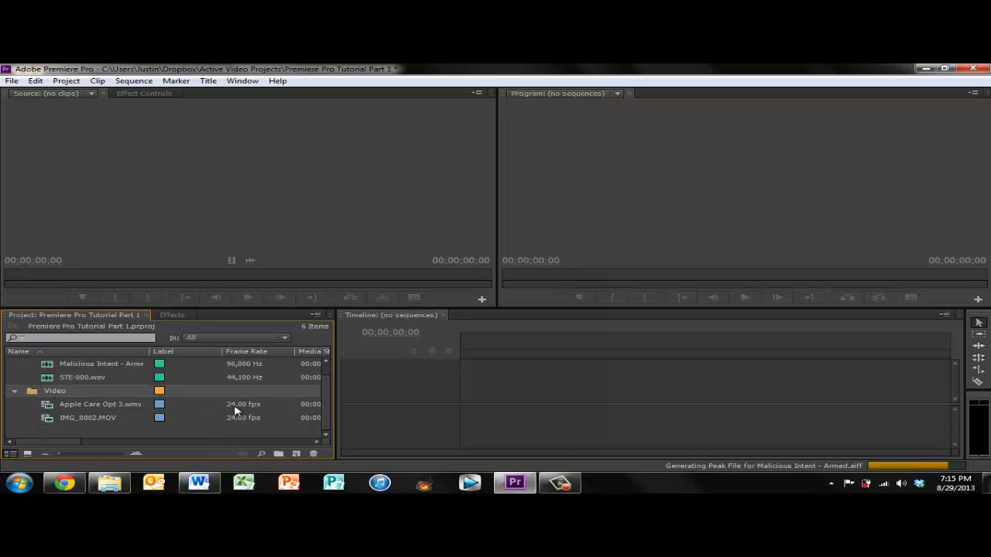
{"action": "scroll", "coordinate": [236, 410], "scroll_direction": "up", "scroll_amount": 1}
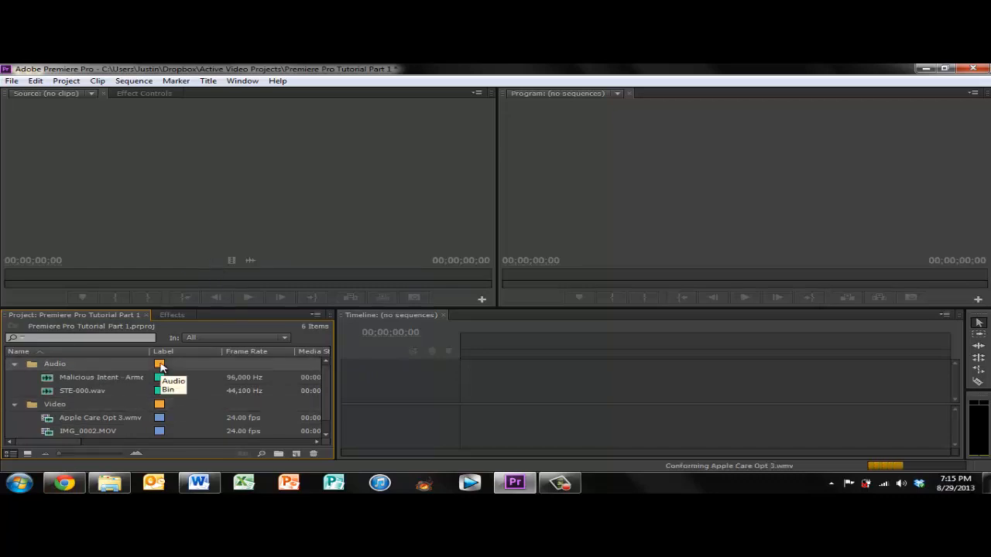
Set the label color of the Audio bin to Forest and of the Video bin to Cerulean
{"action": "right_click", "coordinate": [160, 364]}
{"action": "mouse_move", "coordinate": [191, 359]}
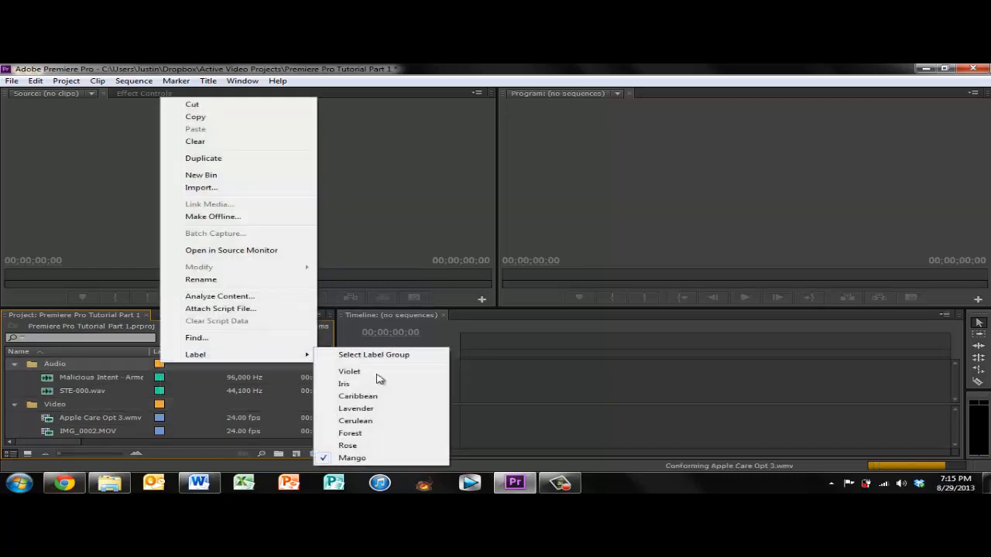
{"action": "left_click", "coordinate": [366, 439]}
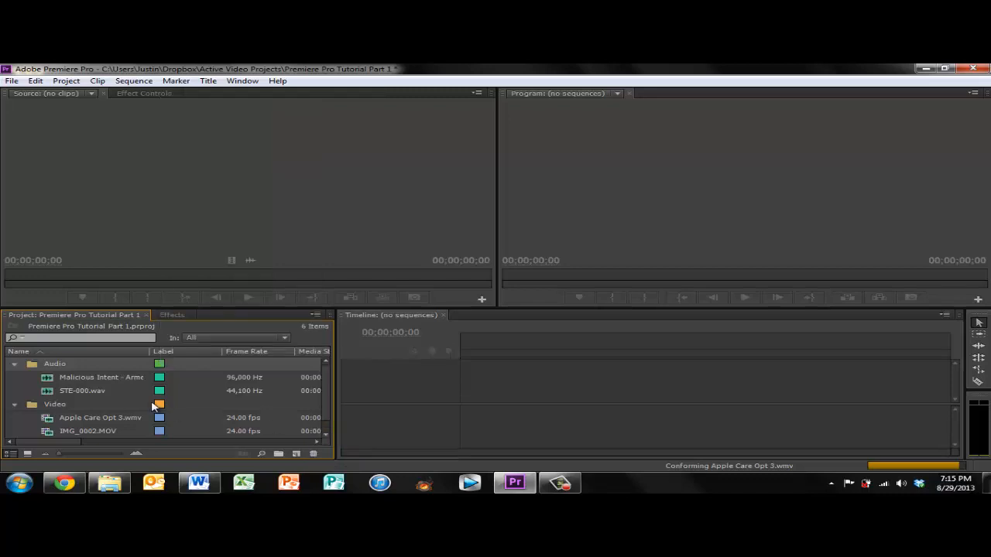
{"action": "right_click", "coordinate": [159, 407]}
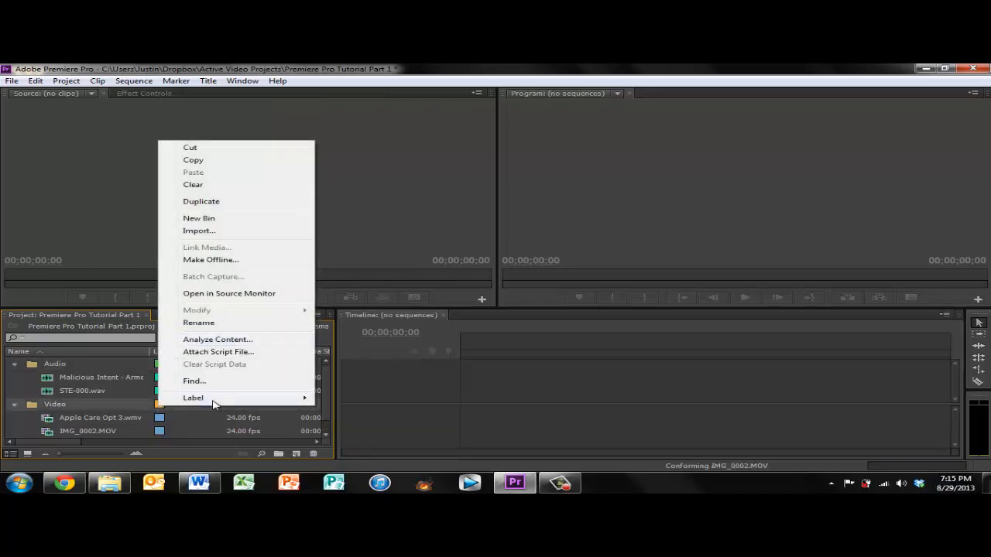
{"action": "mouse_move", "coordinate": [213, 398]}
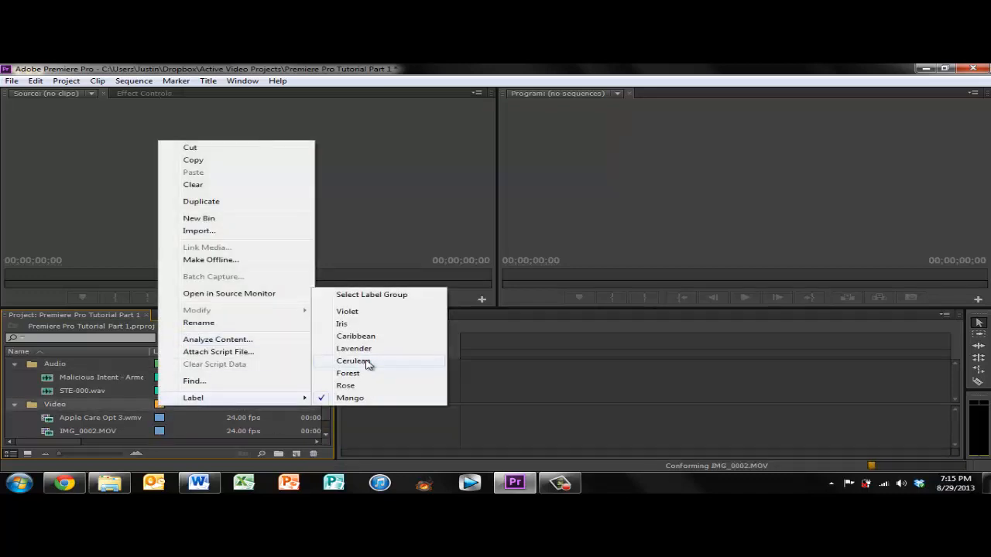
{"action": "left_click", "coordinate": [368, 363]}
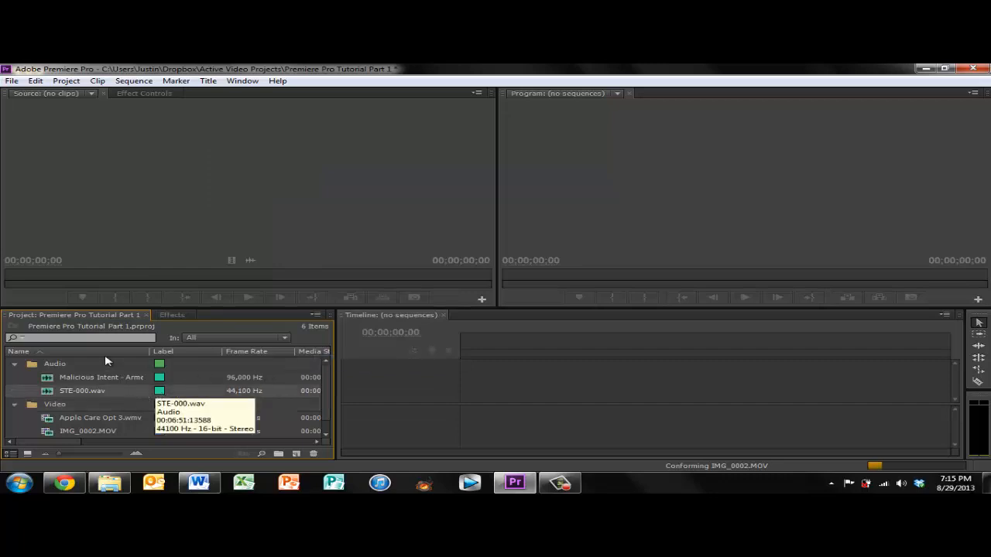
Collapse the Audio and Video bins and create a new collapsed bin named Graphics
{"action": "left_click", "coordinate": [15, 365]}
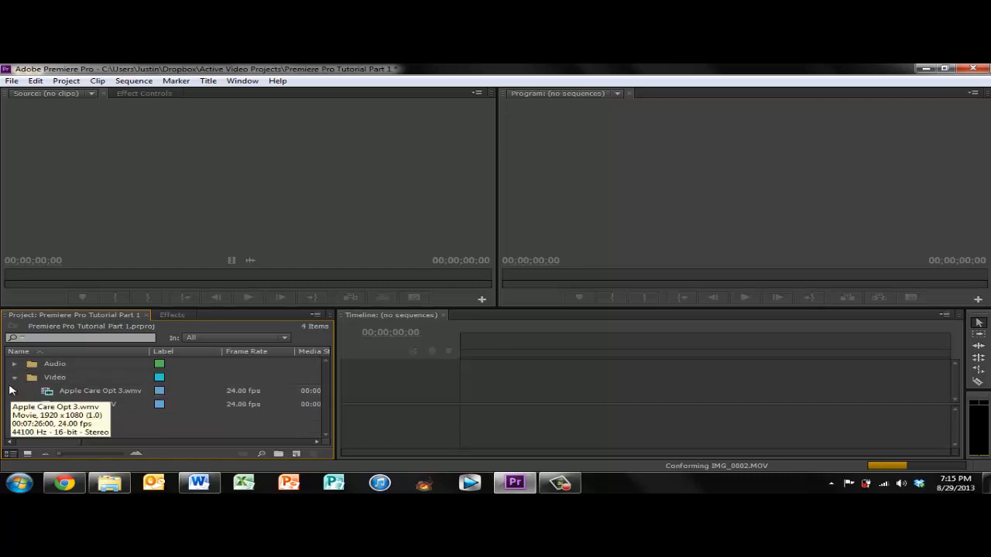
{"action": "left_click", "coordinate": [14, 378]}
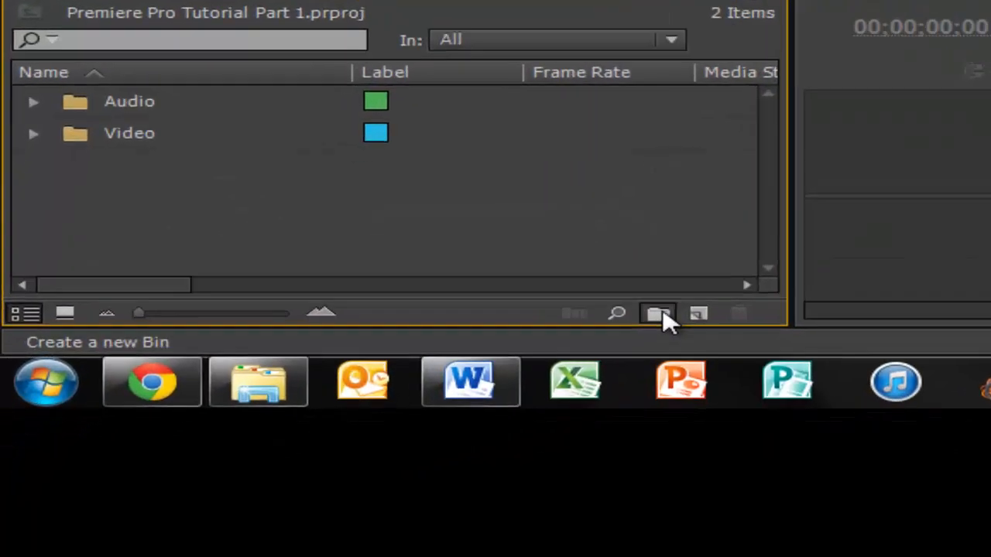
{"action": "left_click", "coordinate": [280, 455]}
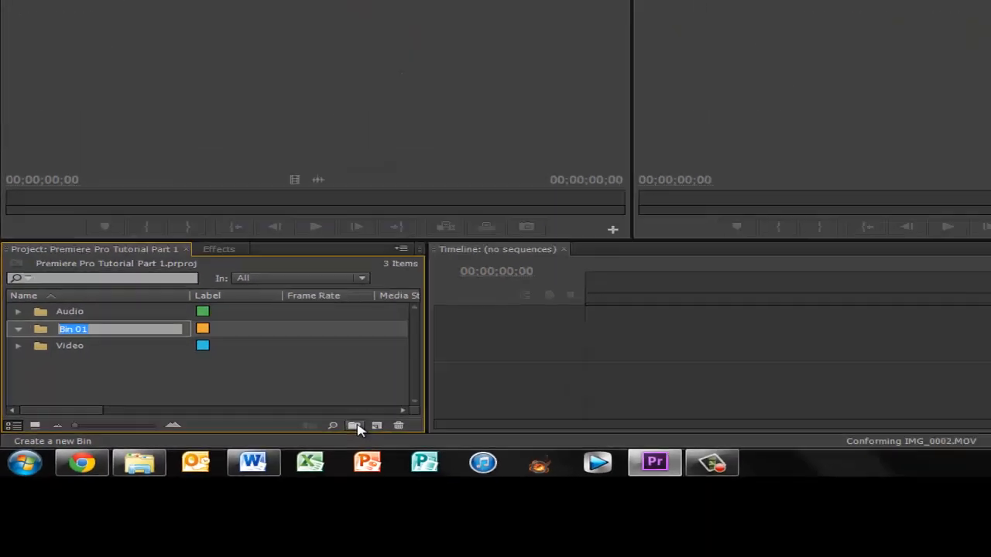
{"action": "type", "text": "Graphics"}
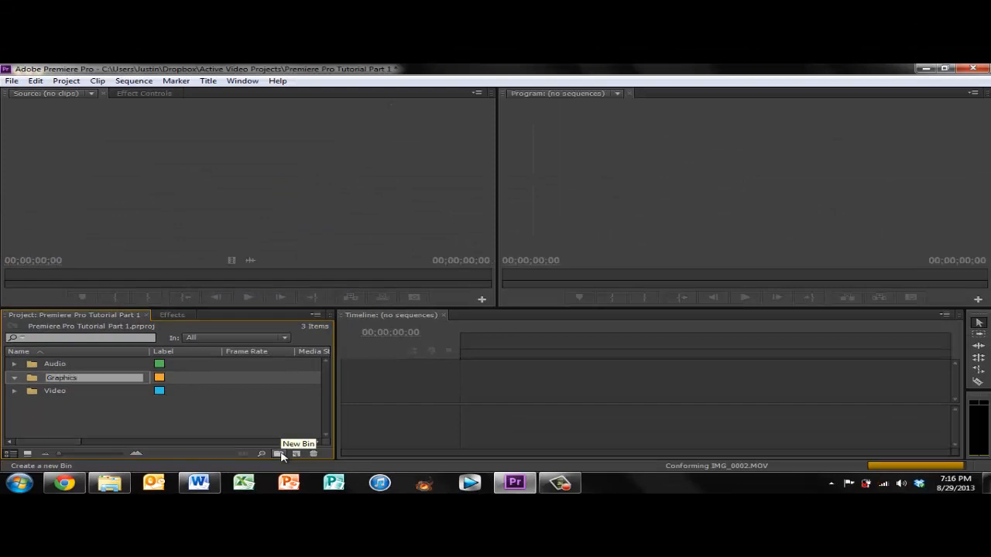
{"action": "key", "text": "Tab"}
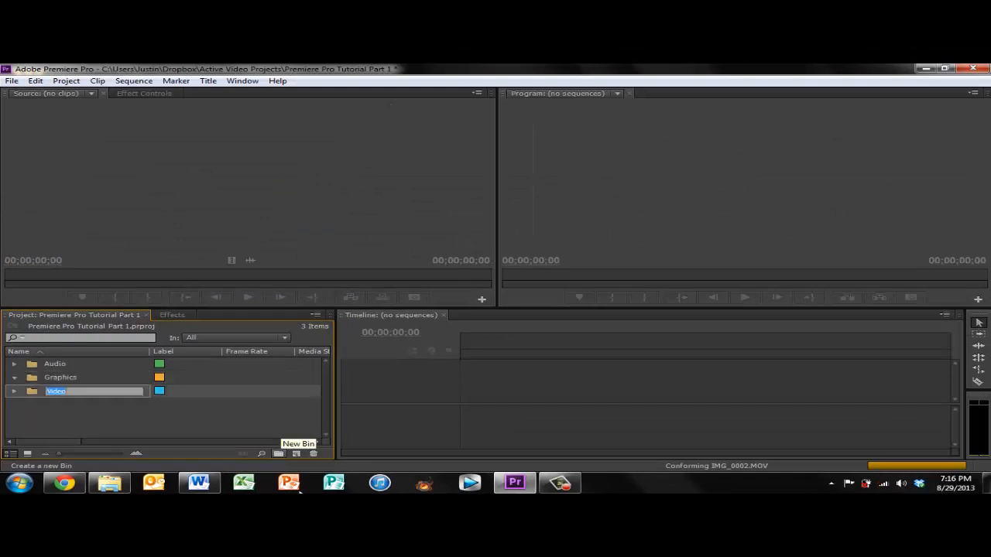
{"action": "left_click", "coordinate": [14, 377]}
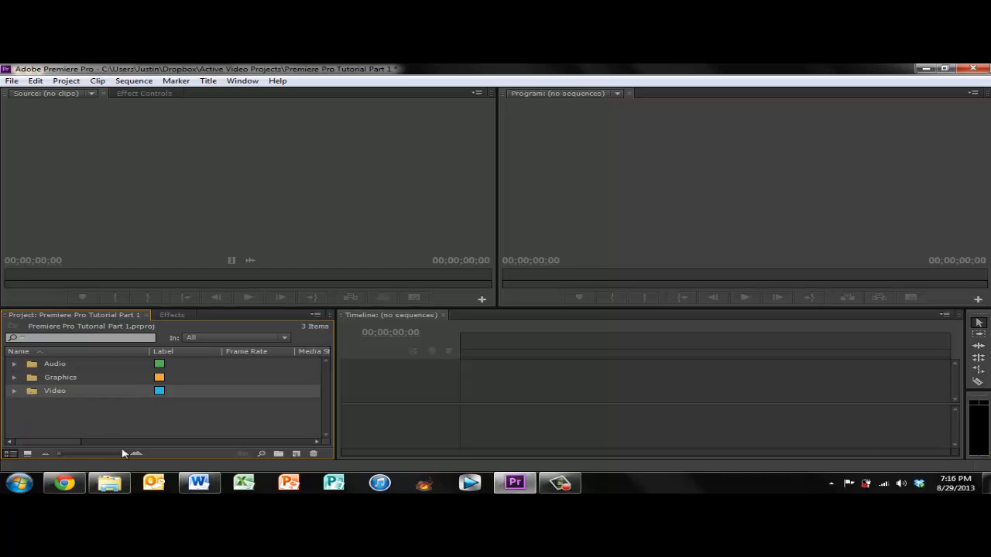
Move Apple Care Opt 3.wmv out of the Video bin to the project's root level and collapse the bin
{"action": "left_click", "coordinate": [14, 391]}
{"action": "left_click_drag", "start_coordinate": [62, 406], "coordinate": [68, 438]}
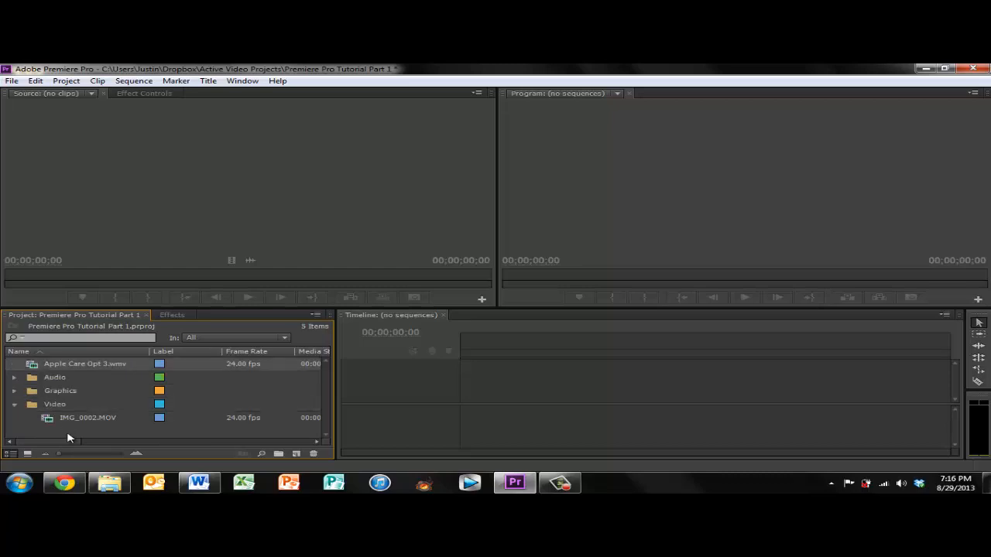
{"action": "left_click", "coordinate": [14, 406]}
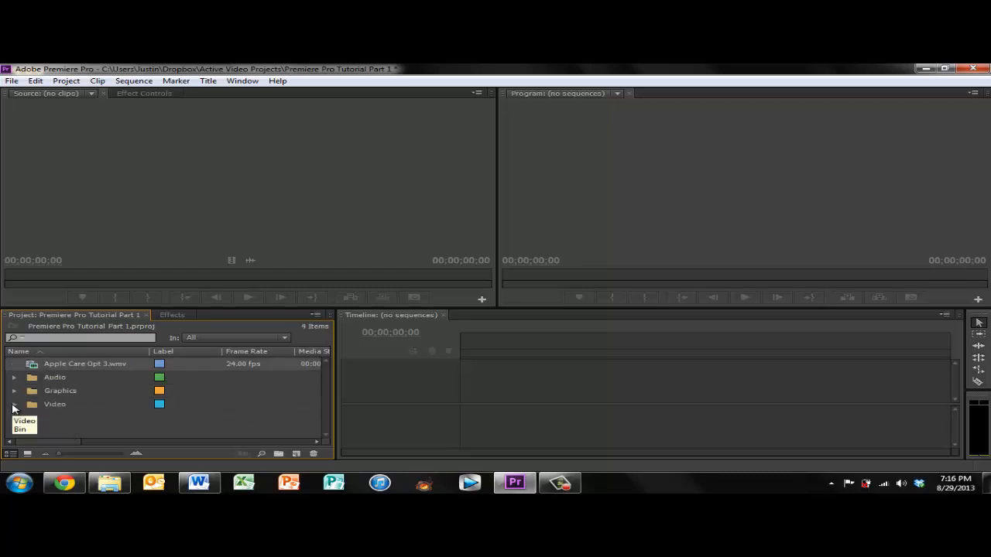
Move Apple Care Opt 3.wmv from the root level back into the Video bin and delete IMG_0002.MOV from that bin
{"action": "left_click", "coordinate": [14, 406]}
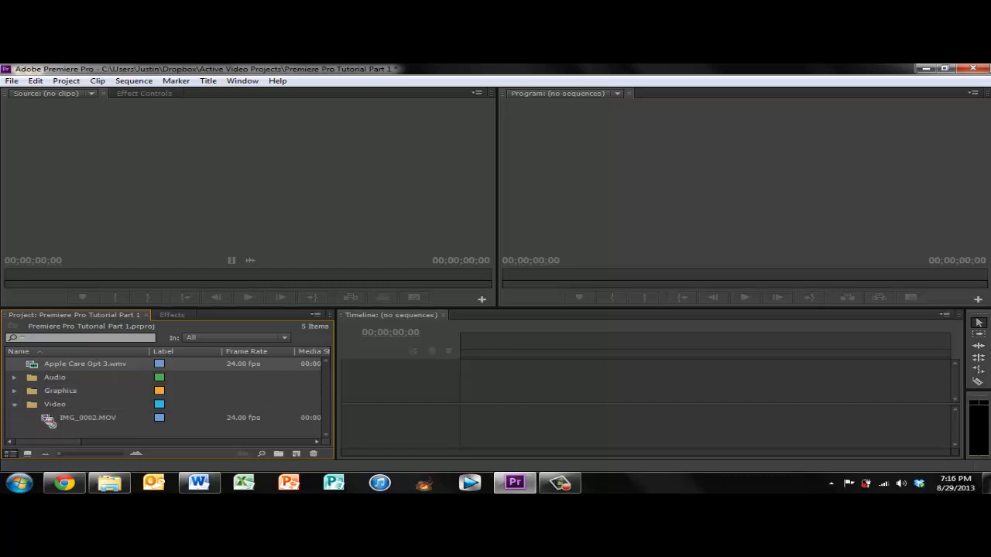
{"action": "left_click_drag", "start_coordinate": [50, 410], "coordinate": [50, 409]}
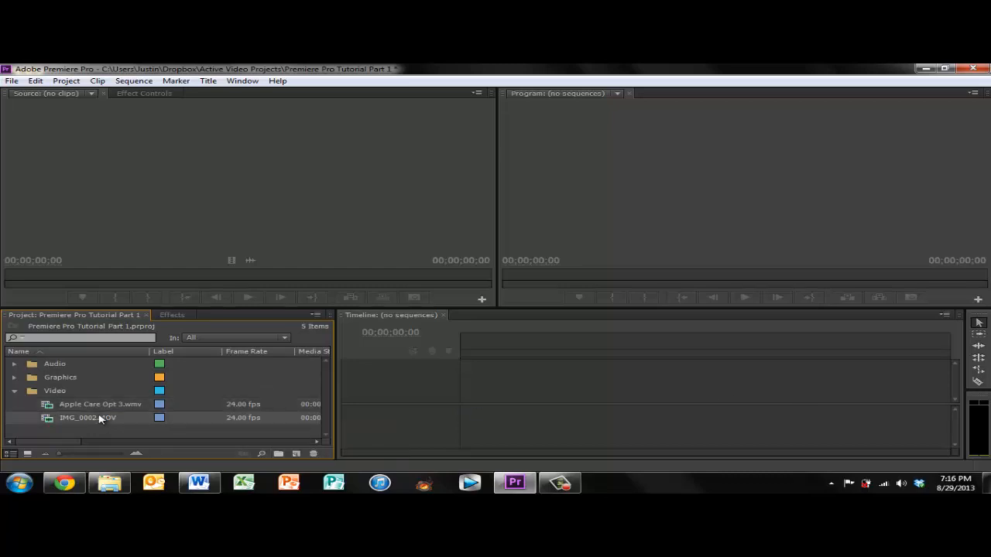
{"action": "key", "text": "Delete"}
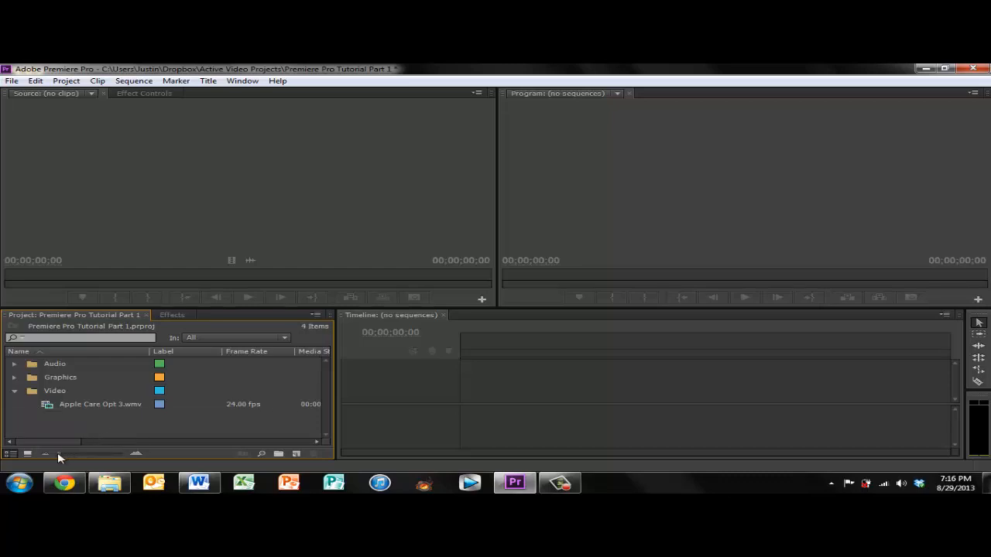
View the project's bins as icons and return to the list view
{"action": "left_click_drag", "start_coordinate": [68, 458], "coordinate": [98, 465]}
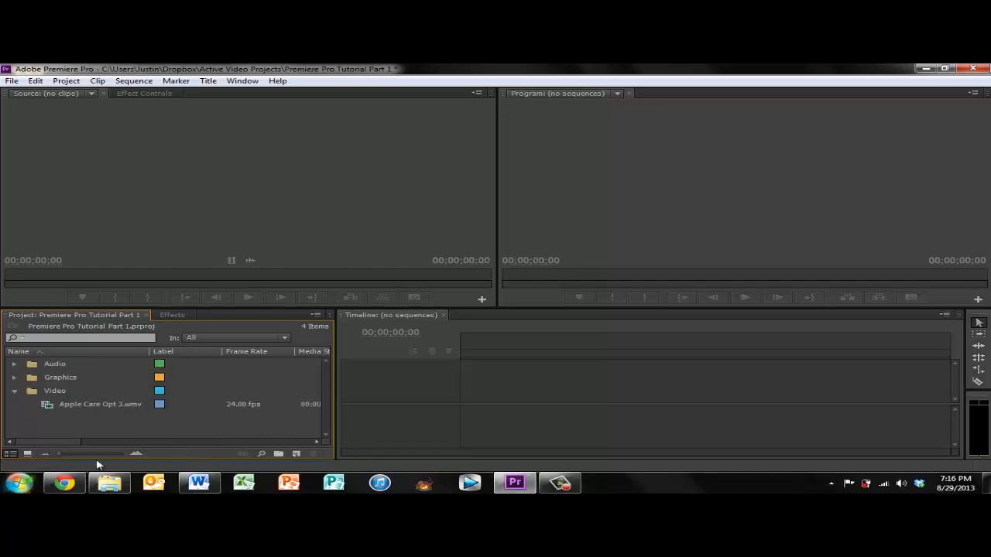
{"action": "left_click", "coordinate": [27, 455]}
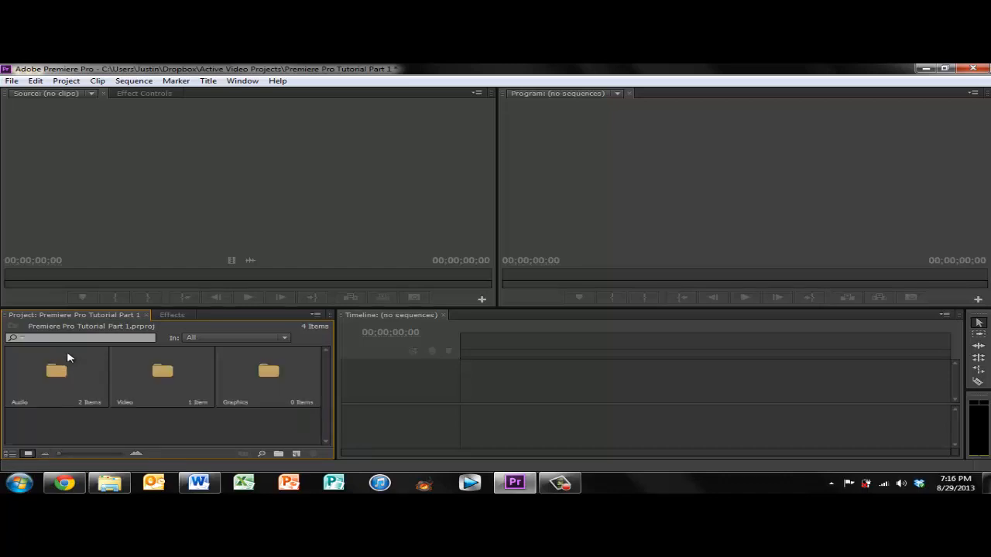
{"action": "left_click", "coordinate": [12, 456]}
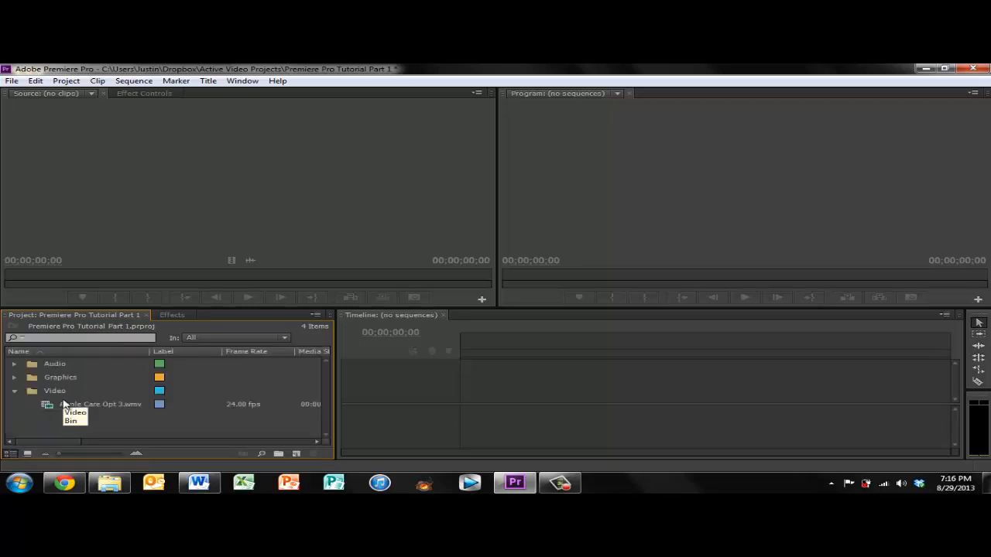
Move Apple Care Opt 3.wmv to the project's root level and check its thumbnail in icon view before returning to list view
{"action": "left_click_drag", "start_coordinate": [61, 422], "coordinate": [61, 432]}
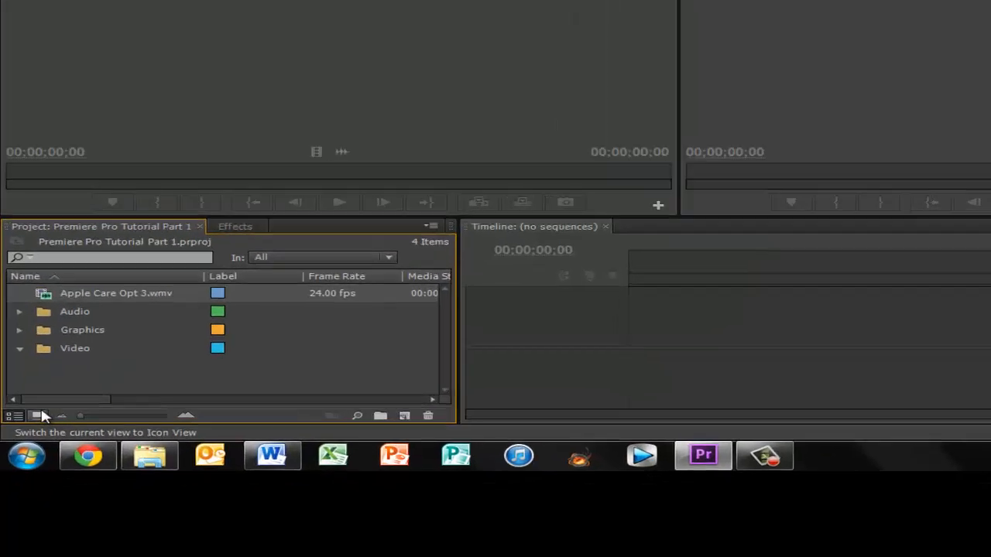
{"action": "left_click", "coordinate": [38, 415]}
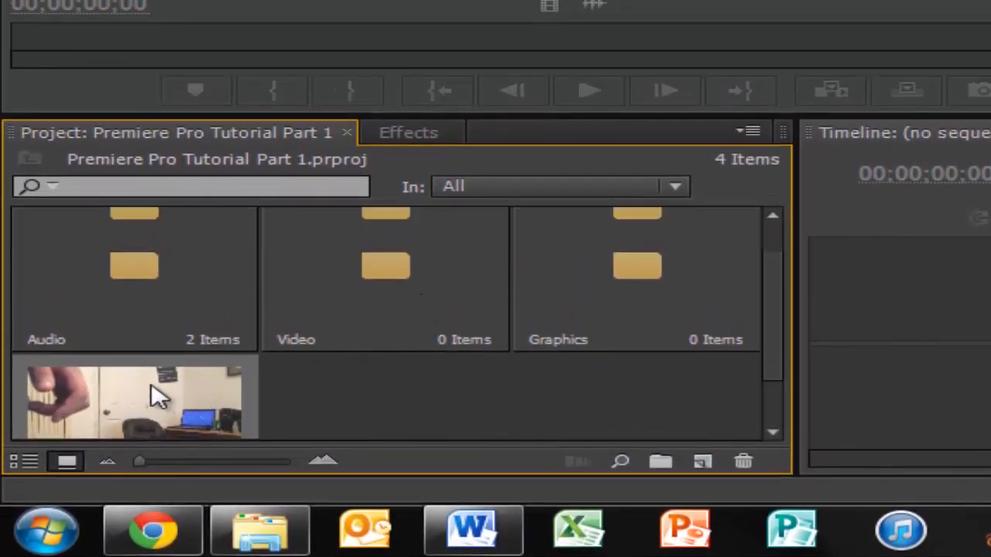
{"action": "scroll", "coordinate": [147, 395], "scroll_direction": "down", "scroll_amount": 1}
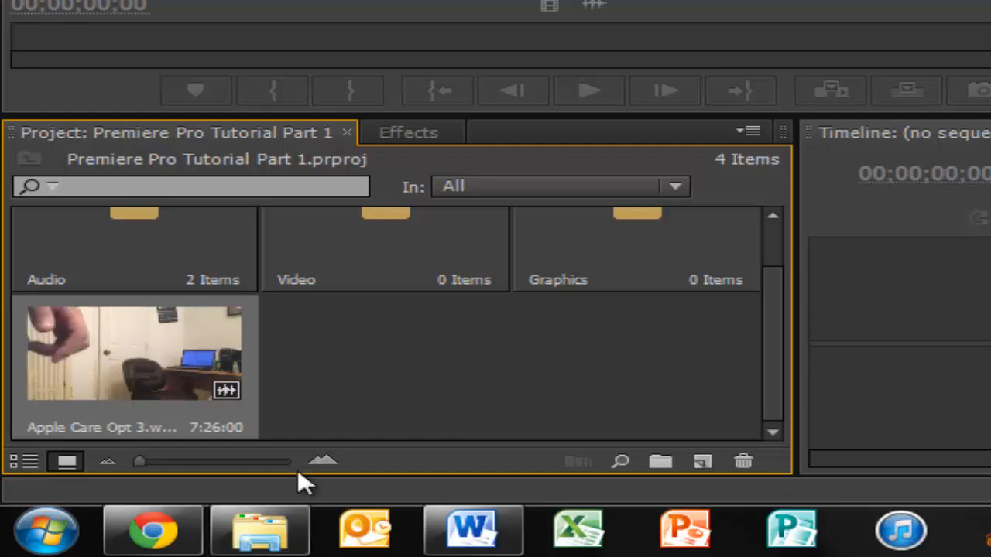
{"action": "left_click", "coordinate": [27, 464]}
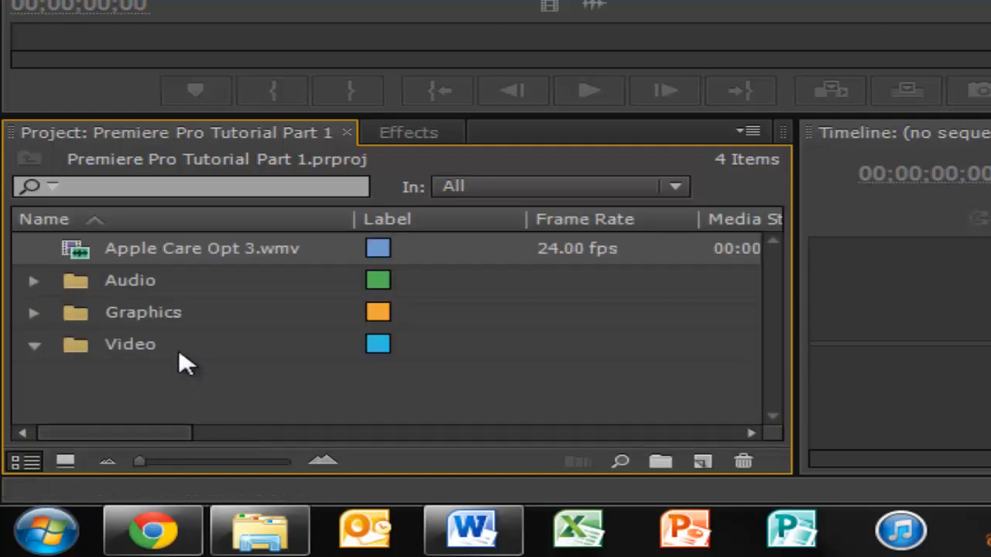
Put Apple Care Opt 3.wmv back into the Video bin, then collapse and re-expand the bin
{"action": "left_click_drag", "start_coordinate": [154, 338], "coordinate": [128, 344]}
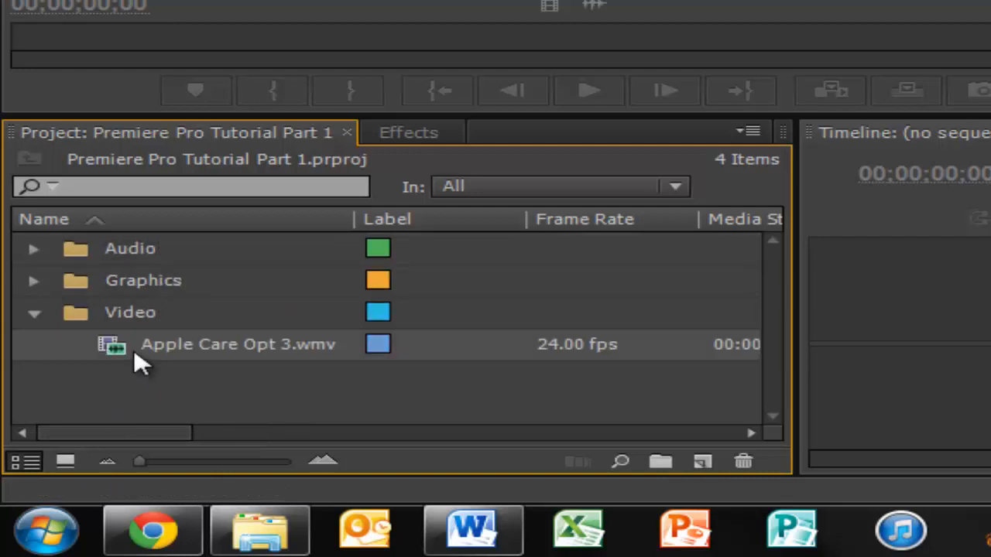
{"action": "left_click", "coordinate": [32, 313]}
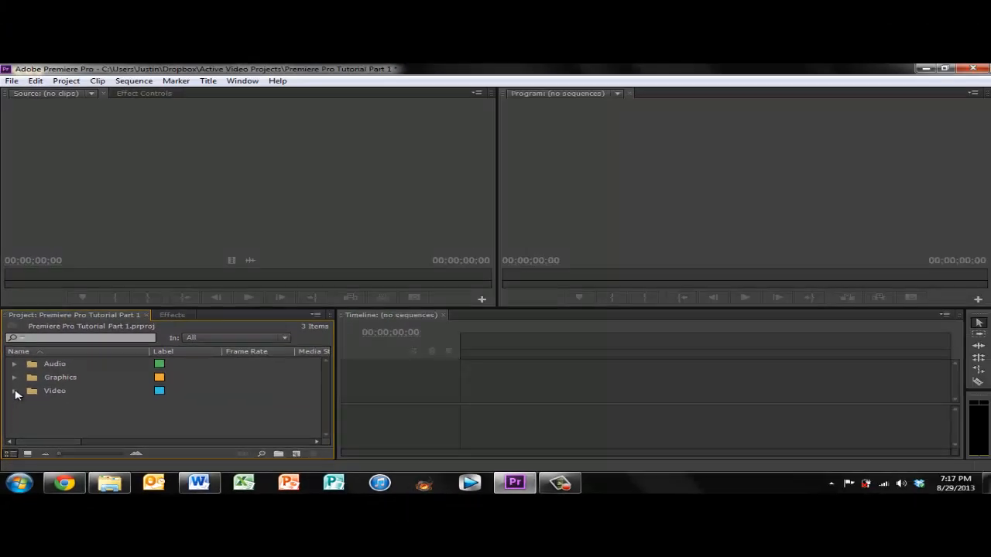
{"action": "left_click", "coordinate": [15, 391]}
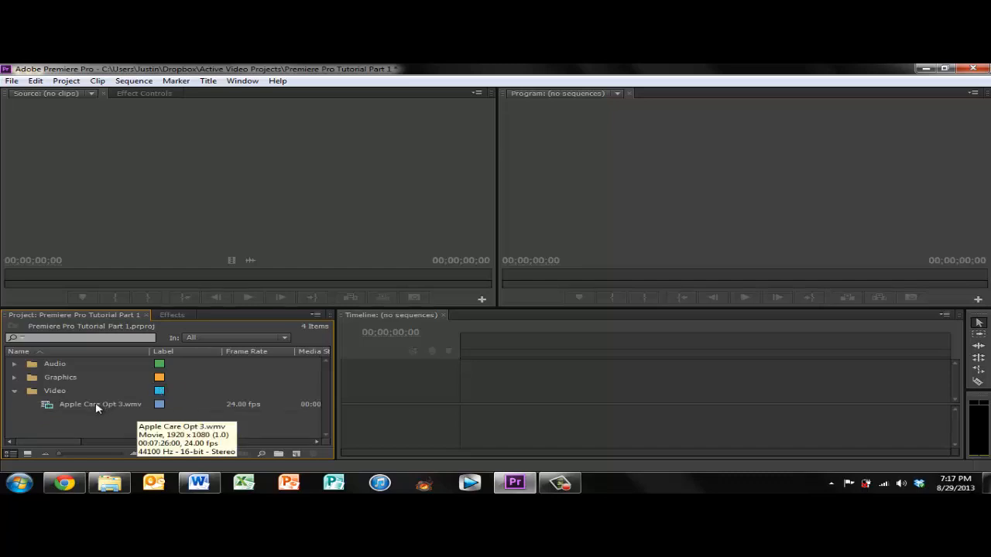
Move Apple Care Opt 3.wmv out of the Video bin to the root level and back into the bin
{"action": "left_click_drag", "start_coordinate": [97, 408], "coordinate": [120, 414]}
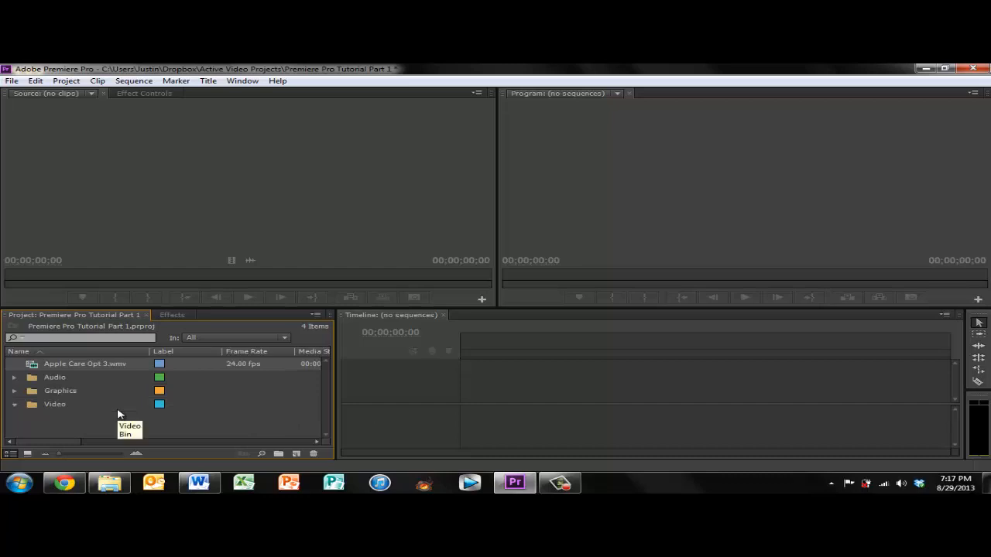
{"action": "left_click_drag", "start_coordinate": [111, 364], "coordinate": [65, 410]}
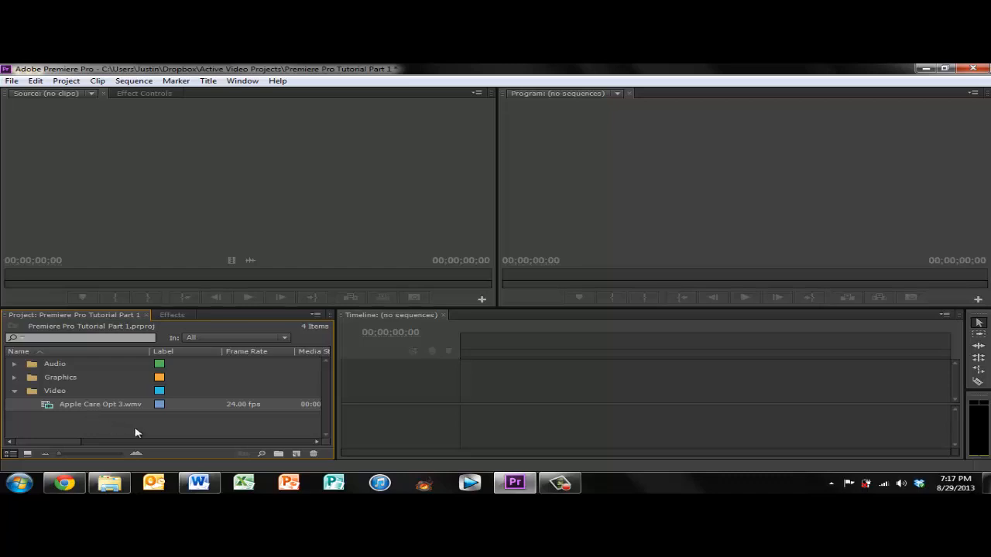
Review the types of new items that can be created in the project, without creating one
{"action": "left_click", "coordinate": [296, 454]}
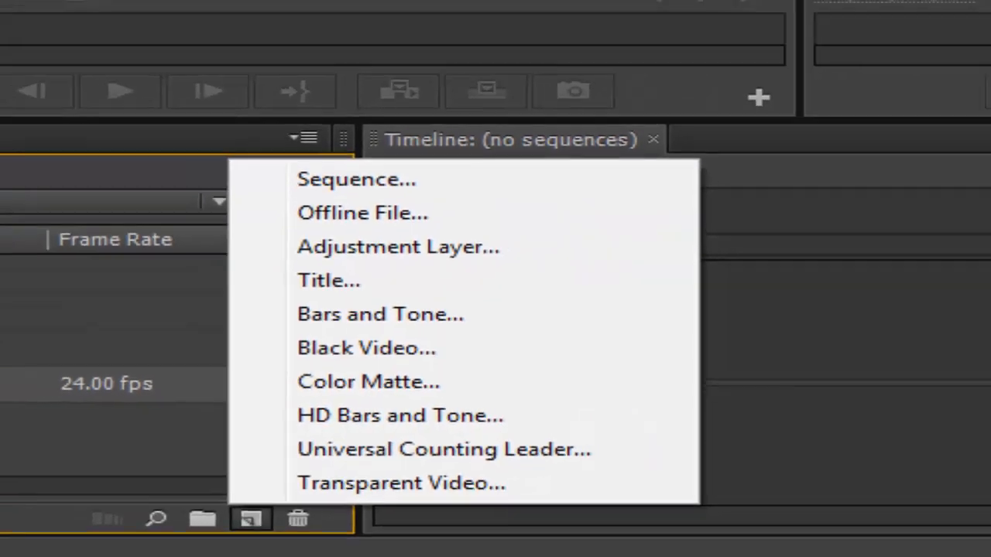
{"action": "left_click", "coordinate": [67, 432]}
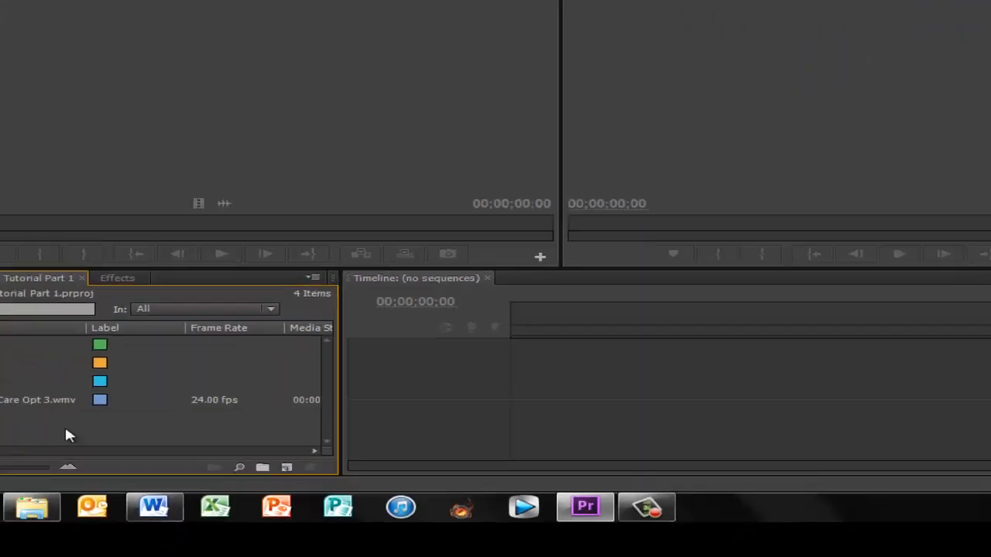